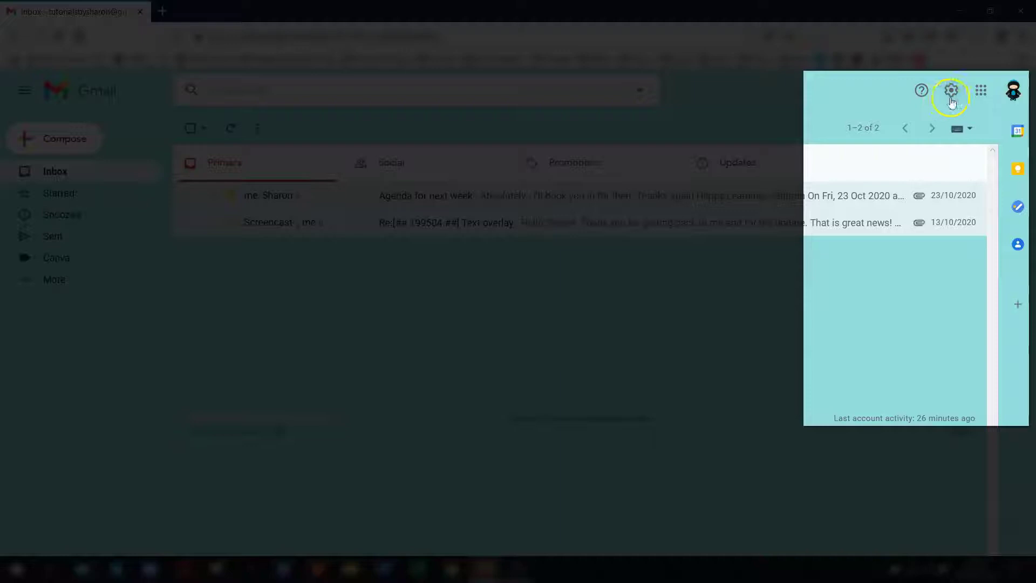
Step: Enable the Templates feature in the advanced mail settings
{"action": "left_click", "coordinate": [952, 91]}
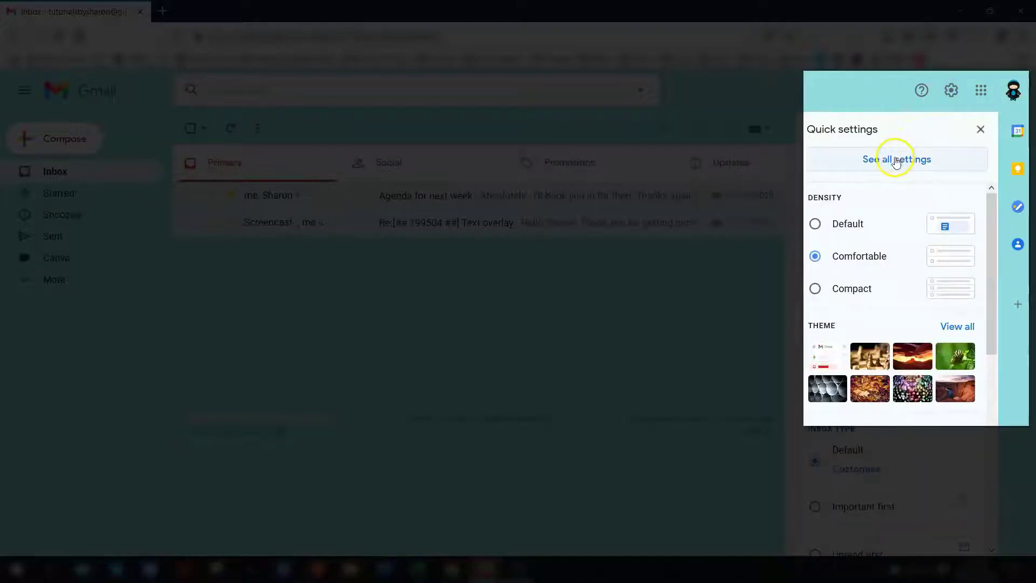
{"action": "left_click", "coordinate": [896, 160]}
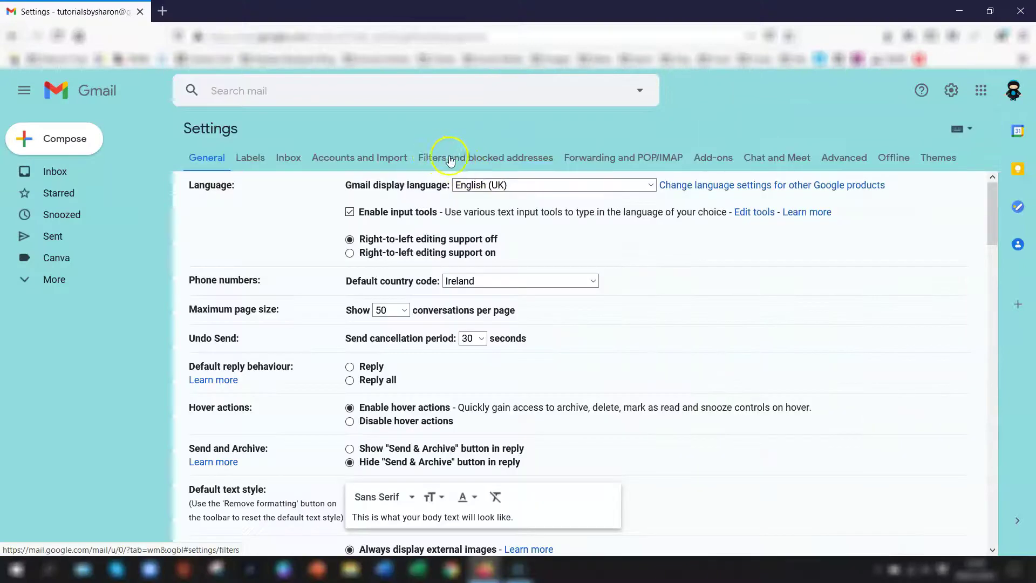
{"action": "left_click", "coordinate": [843, 157]}
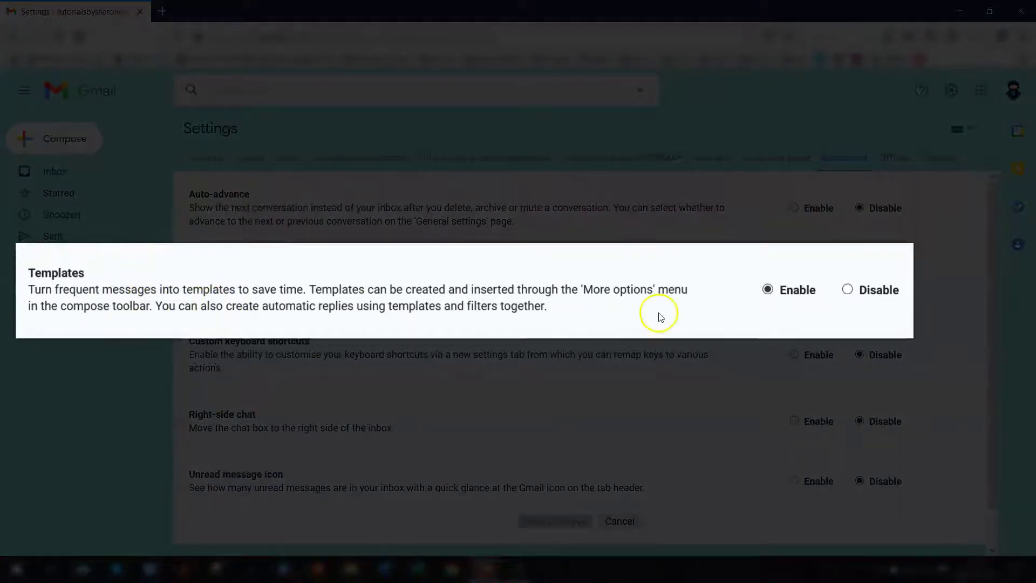
{"action": "left_click", "coordinate": [783, 291]}
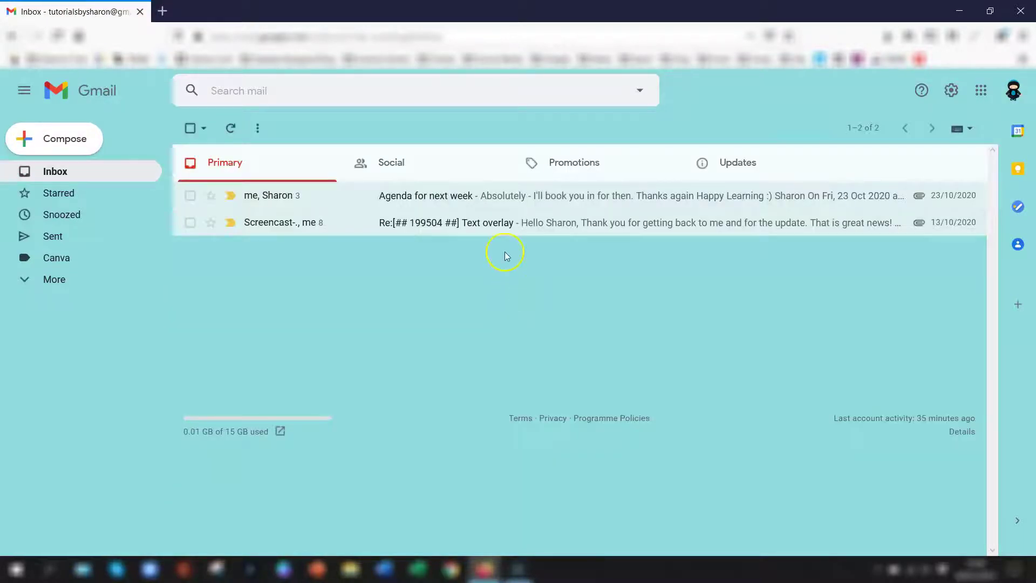
Step: Refresh the inbox, then start a new message and delete the whole signature block and the spare blank lines from its body
{"action": "left_click", "coordinate": [232, 129]}
{"action": "left_click", "coordinate": [52, 139]}
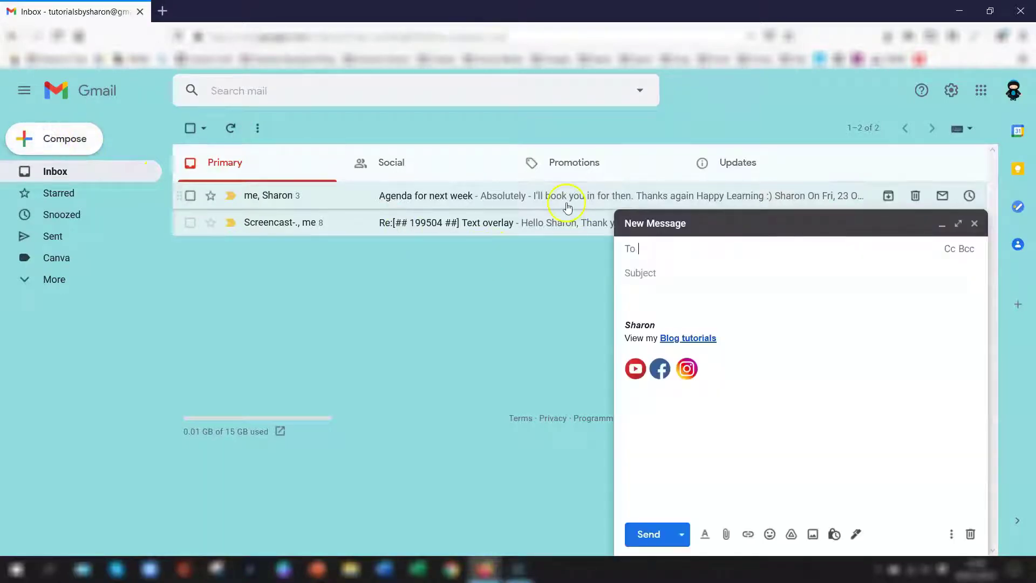
{"action": "left_click", "coordinate": [689, 278]}
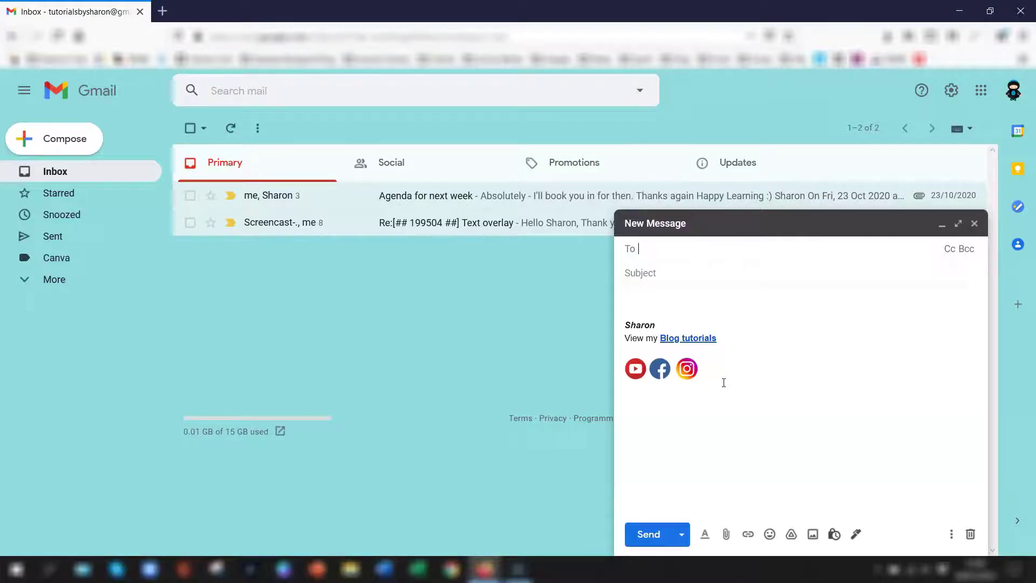
{"action": "left_click_drag", "start_coordinate": [701, 373], "coordinate": [620, 319]}
{"action": "key", "text": "Delete"}
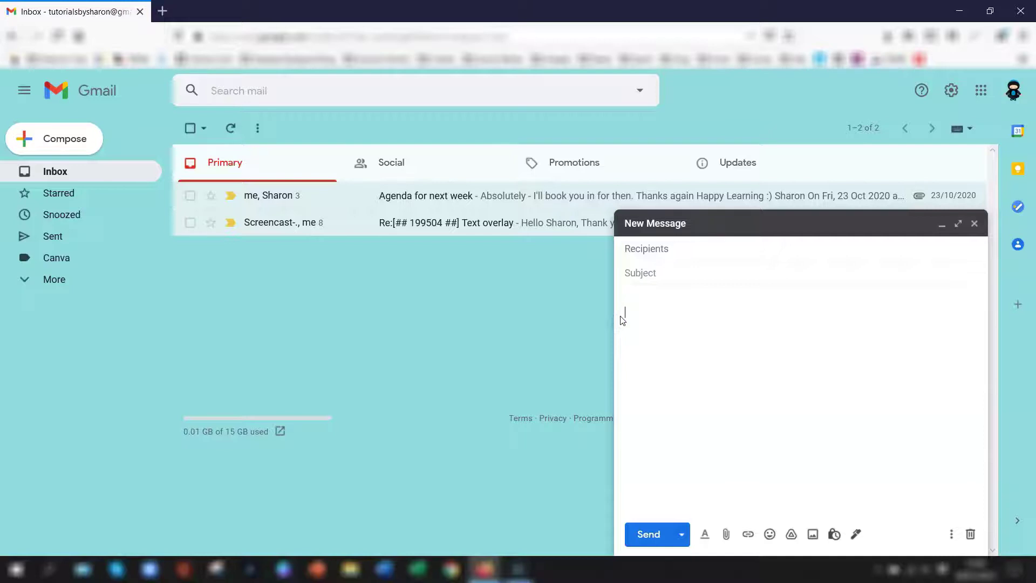
{"action": "key", "text": "BackSpace"}
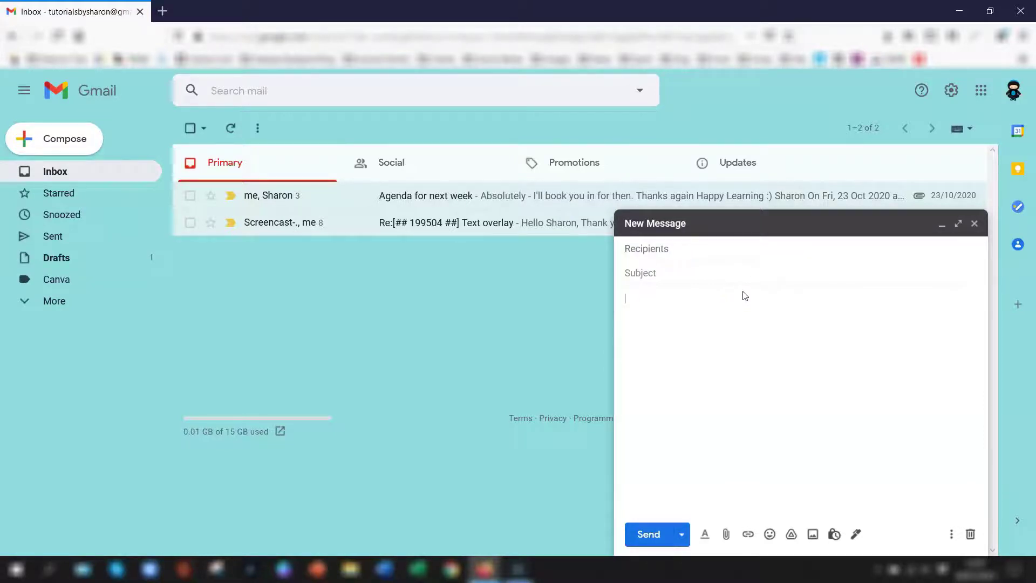
Step: Begin the message body with "Hi", "Thanks for your email." and "I've attached details of my one-to-one tuition for your information."
{"action": "key", "text": "Return"}
{"action": "key", "text": "Return"}
{"action": "type", "text": "Thanks for your email."}
{"action": "key", "text": "Return"}
{"action": "type", "text": "I've attached details of my one-to-one tuition for your infor"}
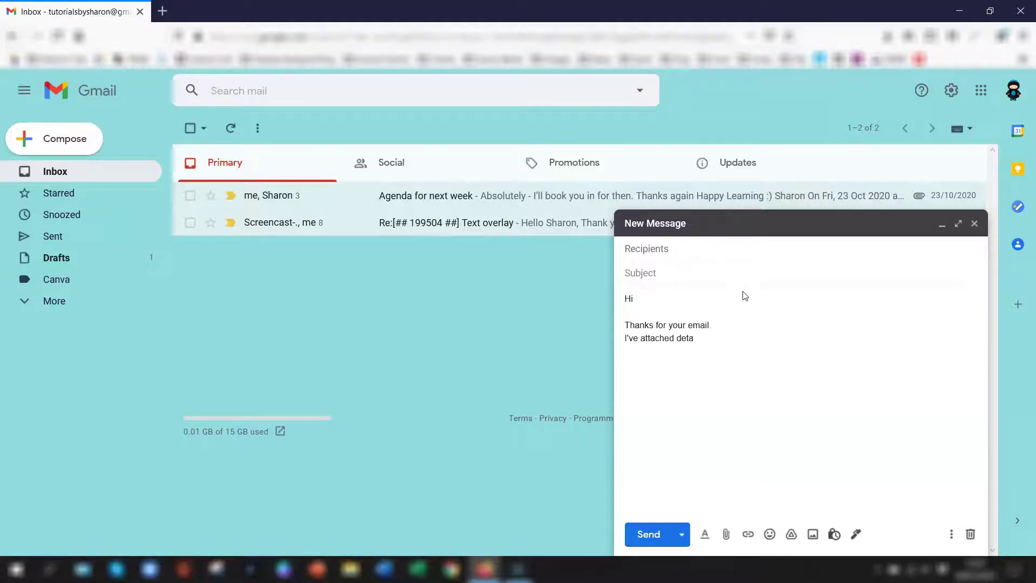
{"action": "key", "text": "Tab"}
Step: Add a separate closing paragraph reading "Would you like me to set up a quick Zoom chat to discuss it further?"
{"action": "key", "text": "Return"}
{"action": "key", "text": "Return"}
{"action": "type", "text": "Would you like me to set up a quick Zoom chat to discuss it further?"}
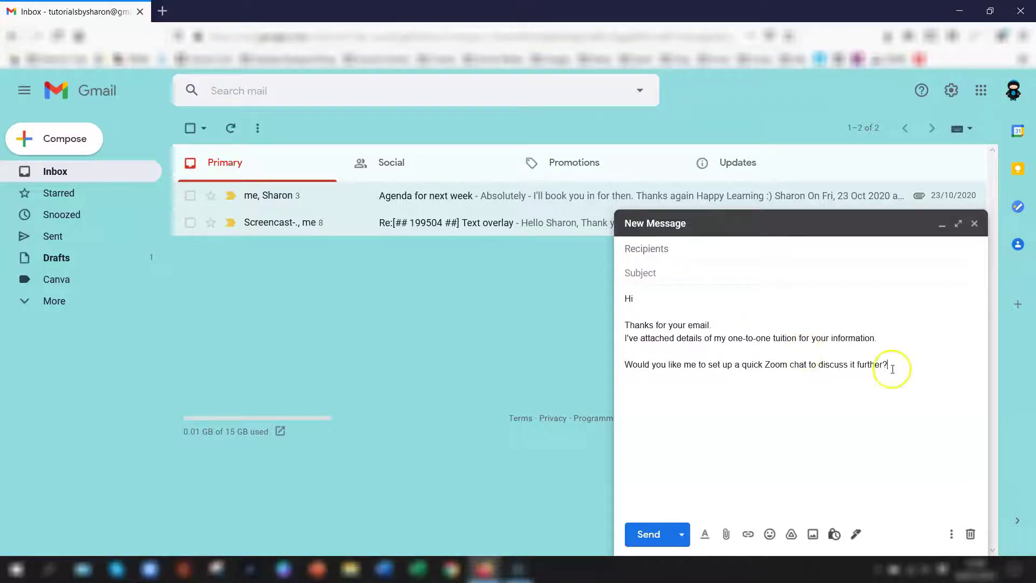
Step: Save the draft as a new template named "Enquiry" and discard the draft message
{"action": "left_click", "coordinate": [951, 534]}
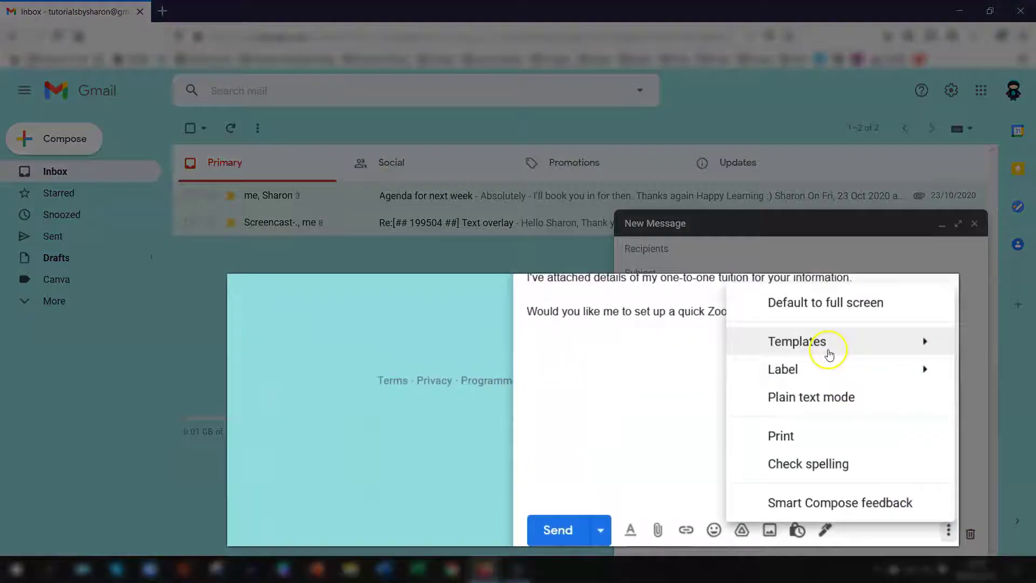
{"action": "mouse_move", "coordinate": [857, 393]}
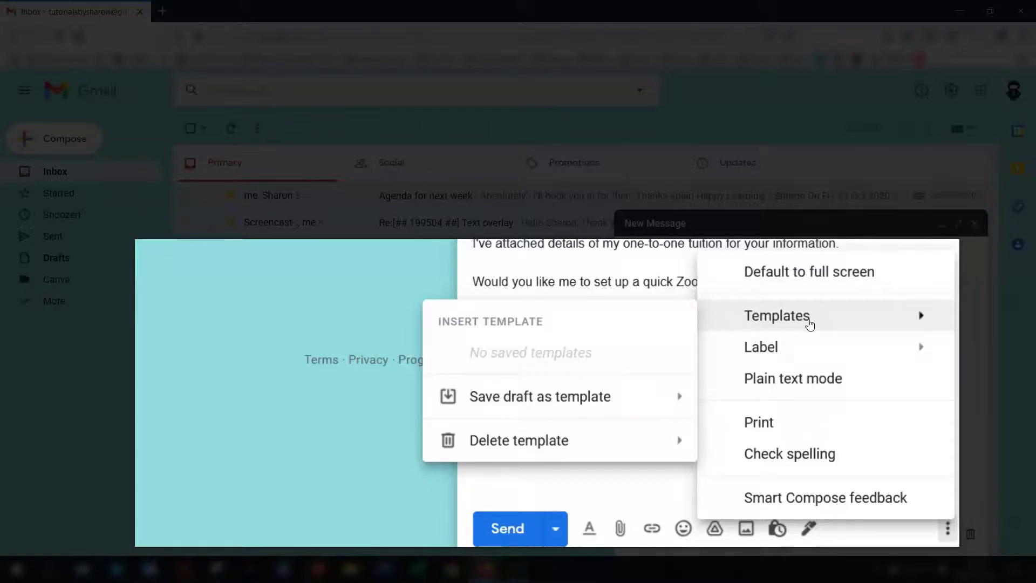
{"action": "mouse_move", "coordinate": [575, 398]}
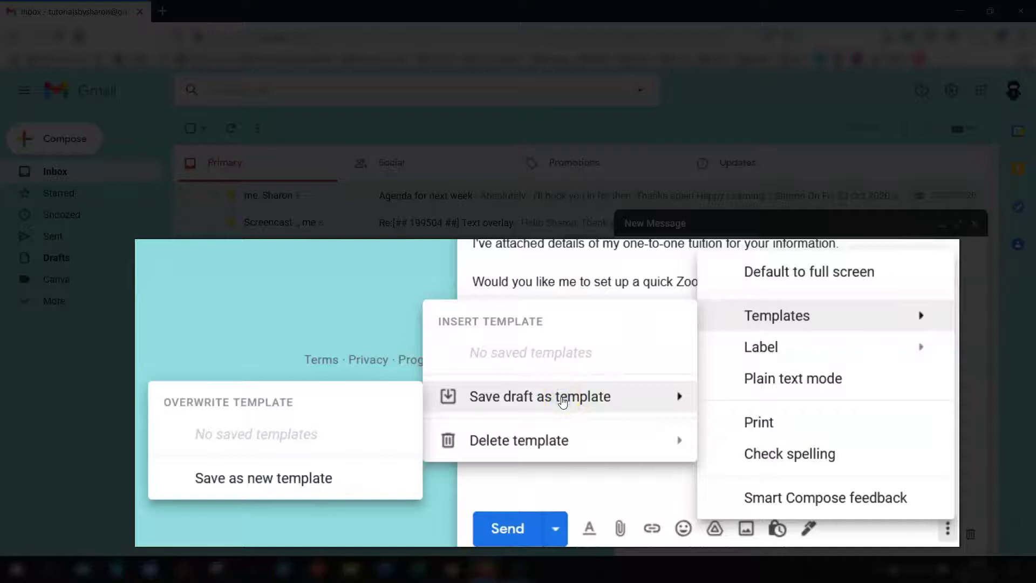
{"action": "left_click", "coordinate": [312, 486]}
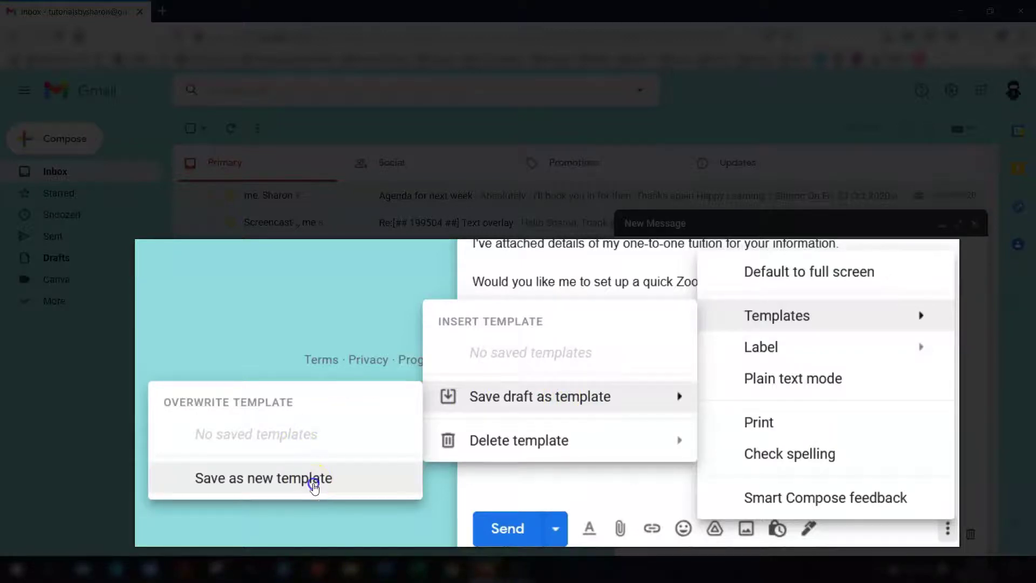
{"action": "left_click", "coordinate": [484, 310]}
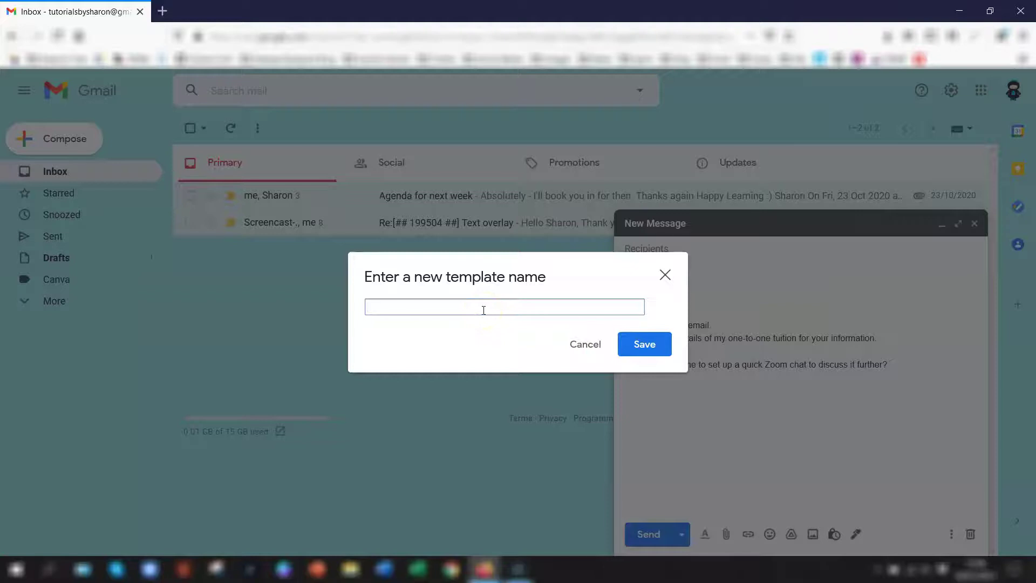
{"action": "type", "text": "Enquiry"}
{"action": "left_click", "coordinate": [547, 306]}
{"action": "left_click", "coordinate": [646, 344]}
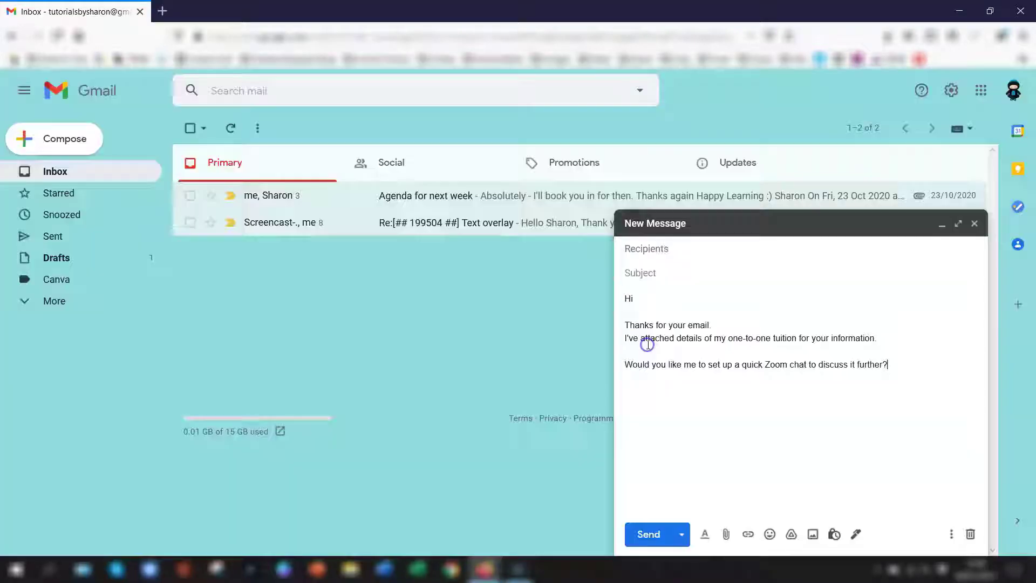
{"action": "left_click", "coordinate": [970, 533]}
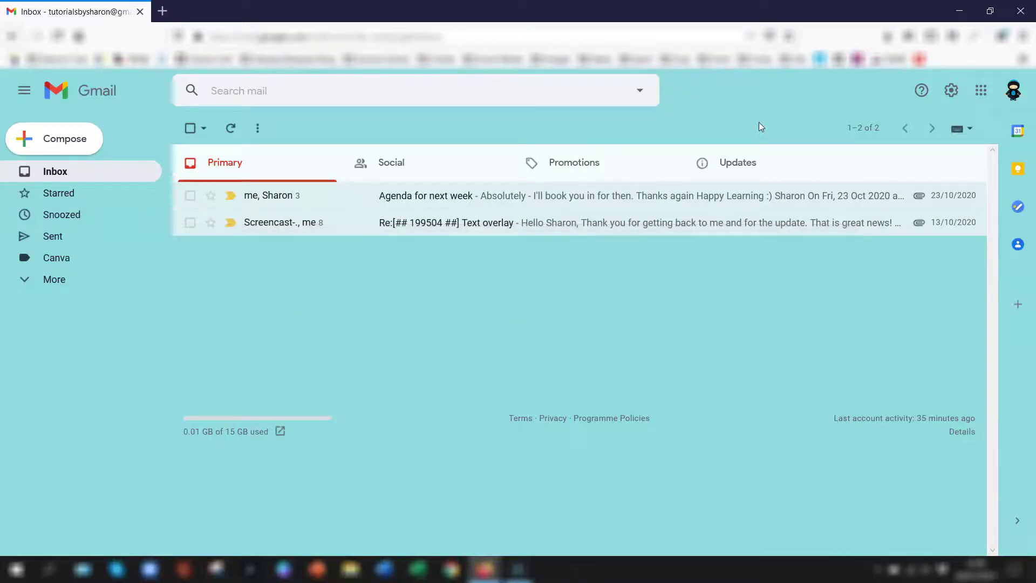
Step: Start a new message and insert the saved "Enquiry" template into it
{"action": "left_click", "coordinate": [44, 138]}
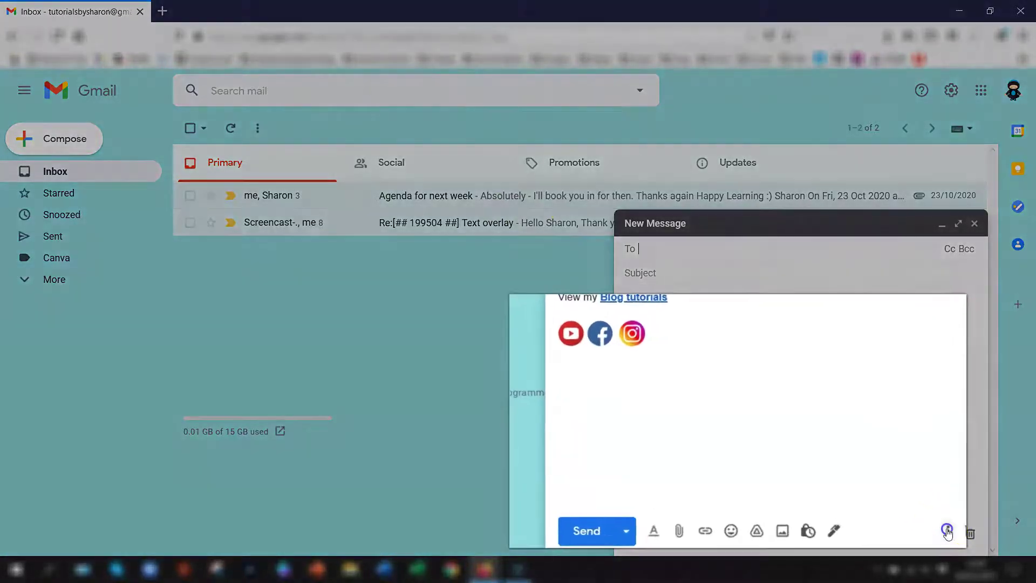
{"action": "left_click", "coordinate": [947, 532]}
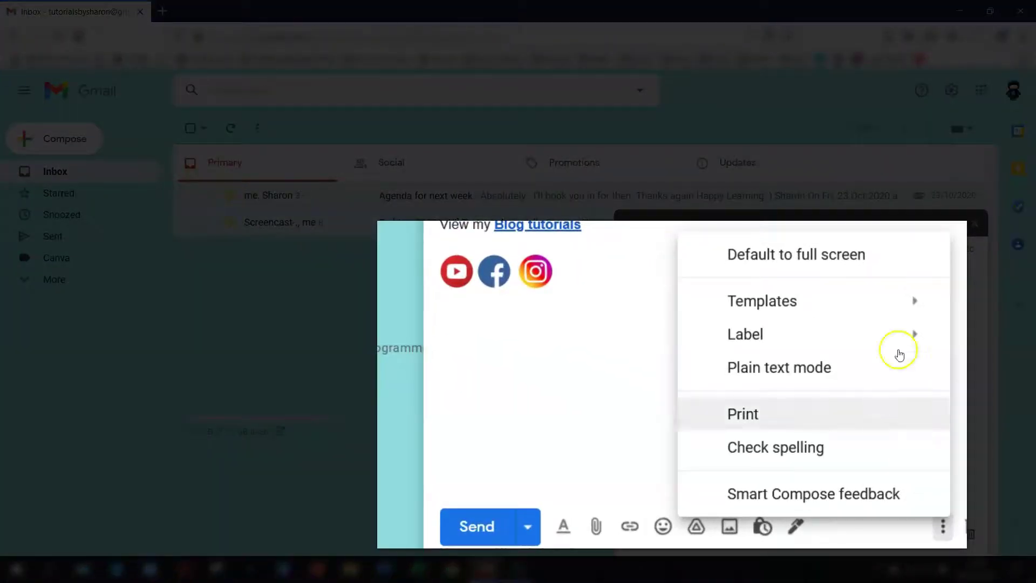
{"action": "mouse_move", "coordinate": [909, 359]}
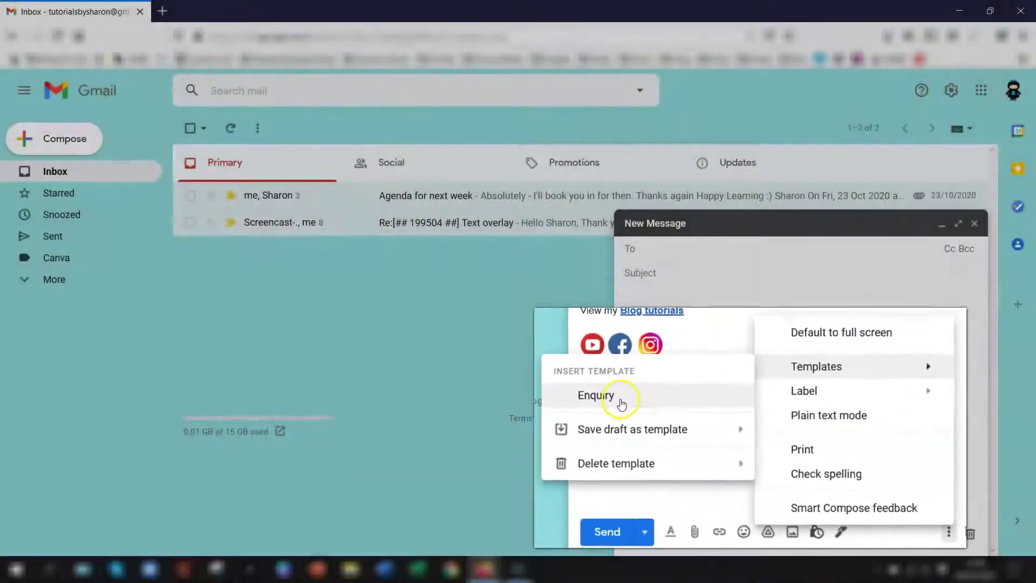
{"action": "left_click", "coordinate": [495, 349]}
Step: Delete one extra blank line above the signature and place the text cursor after "Hi" in the greeting
{"action": "left_click", "coordinate": [744, 405]}
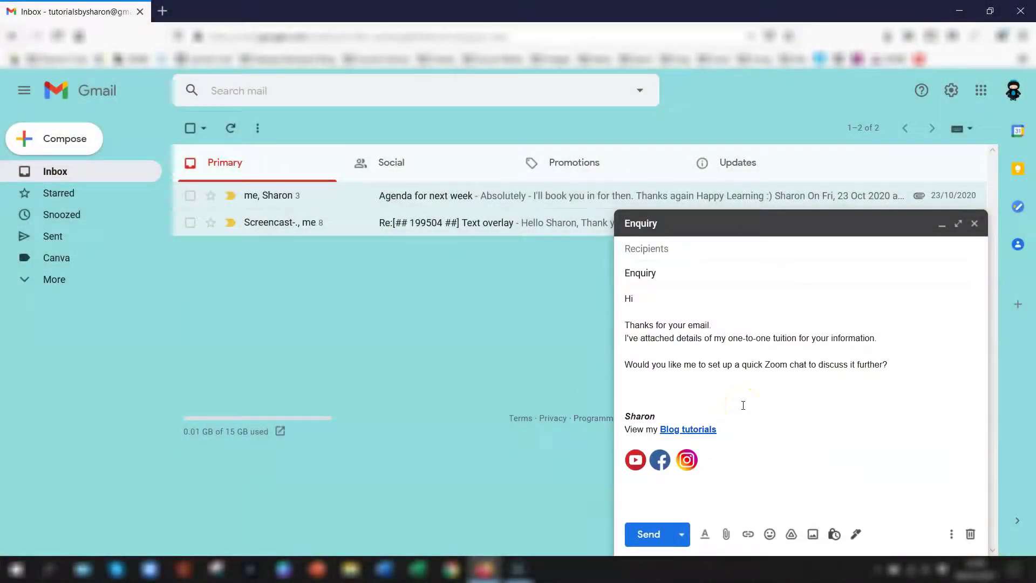
{"action": "key", "text": "BackSpace"}
{"action": "key", "text": "Up"}
{"action": "key", "text": "Up"}
{"action": "key", "text": "Up"}
{"action": "key", "text": "Up"}
{"action": "key", "text": "Up"}
{"action": "key", "text": "Up"}
{"action": "key", "text": "Up"}
{"action": "key", "text": "End"}
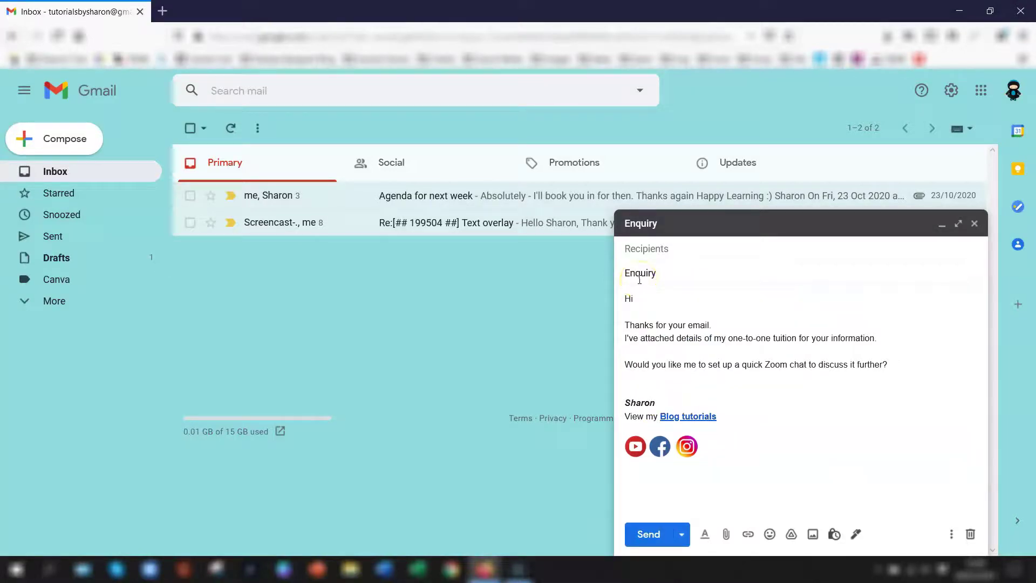
{"action": "double_click", "coordinate": [650, 280]}
{"action": "left_click", "coordinate": [663, 273]}
{"action": "left_click", "coordinate": [727, 296]}
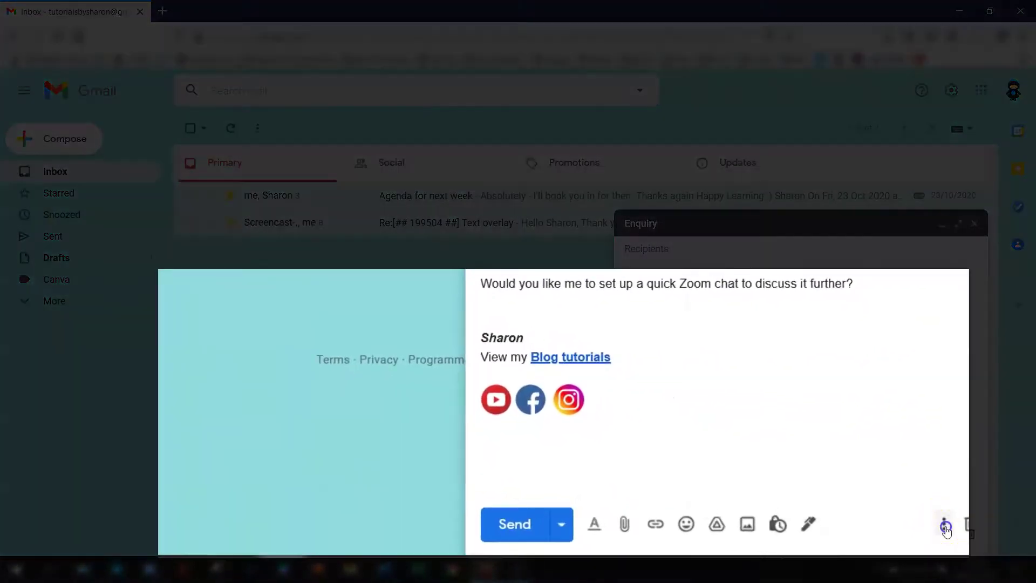
Step: Overwrite the saved "Enquiry" template with the edited draft and confirm the replacement
{"action": "left_click", "coordinate": [951, 534]}
{"action": "left_click", "coordinate": [898, 319]}
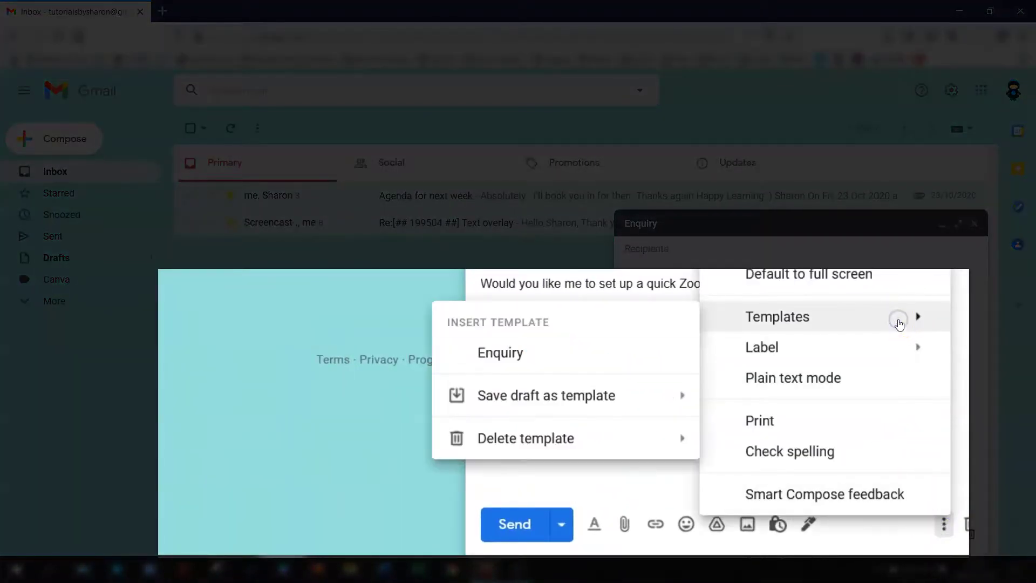
{"action": "left_click", "coordinate": [565, 396]}
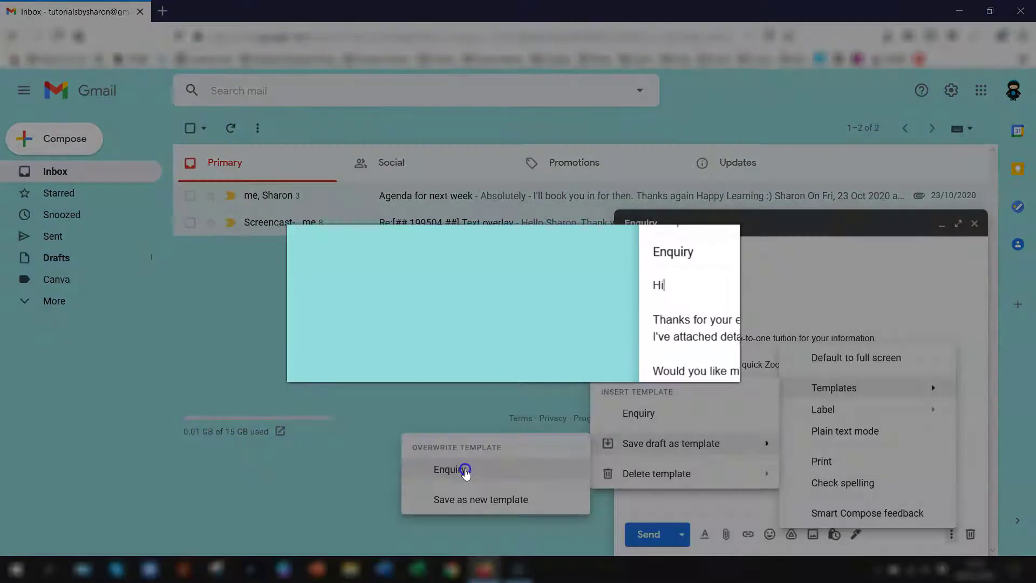
{"action": "left_click", "coordinate": [232, 432]}
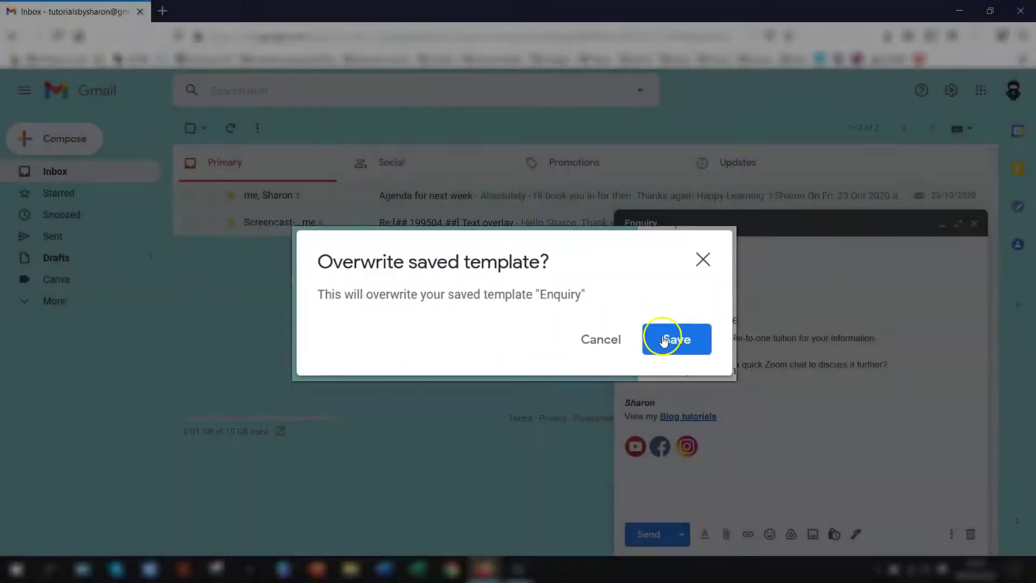
{"action": "left_click", "coordinate": [675, 342]}
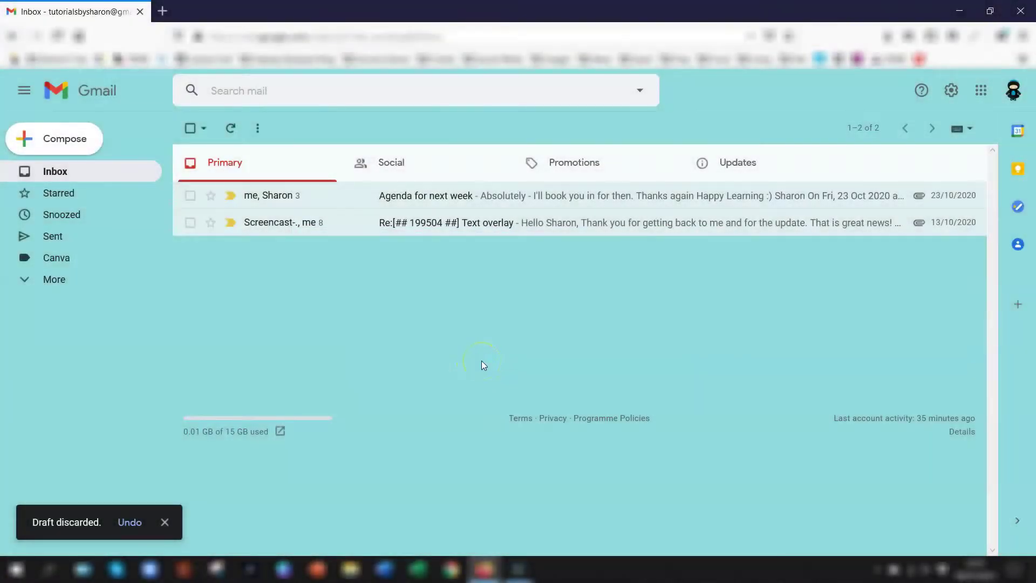
Step: Delete the saved "Enquiry" template from within a new message, and discard that message
{"action": "left_click", "coordinate": [56, 132]}
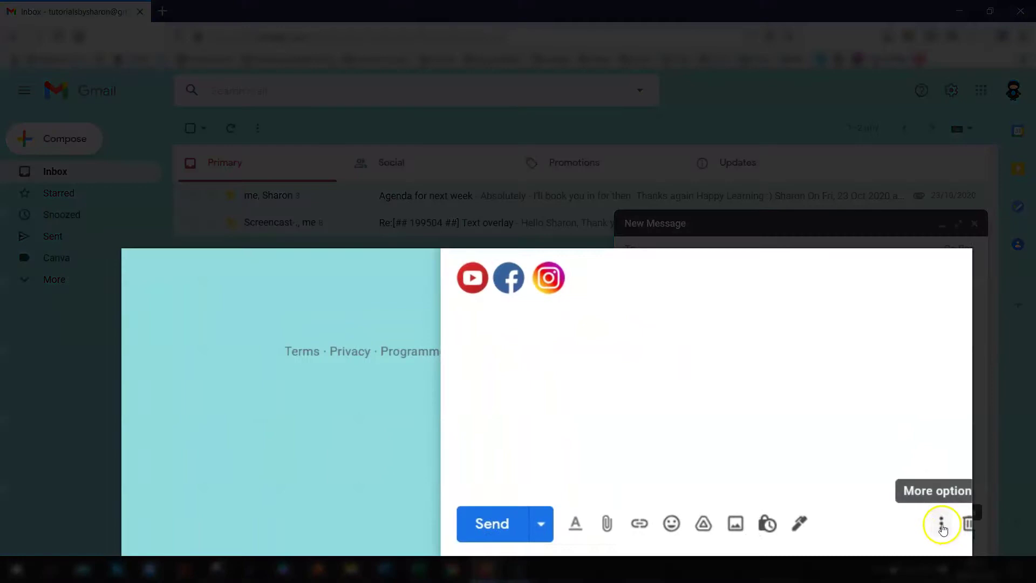
{"action": "left_click", "coordinate": [942, 527]}
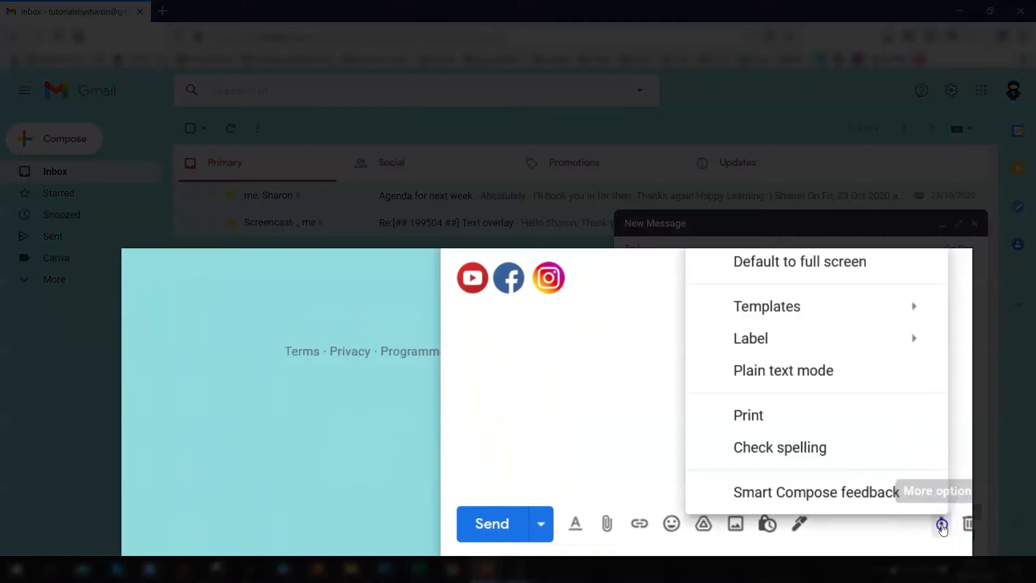
{"action": "left_click", "coordinate": [845, 317]}
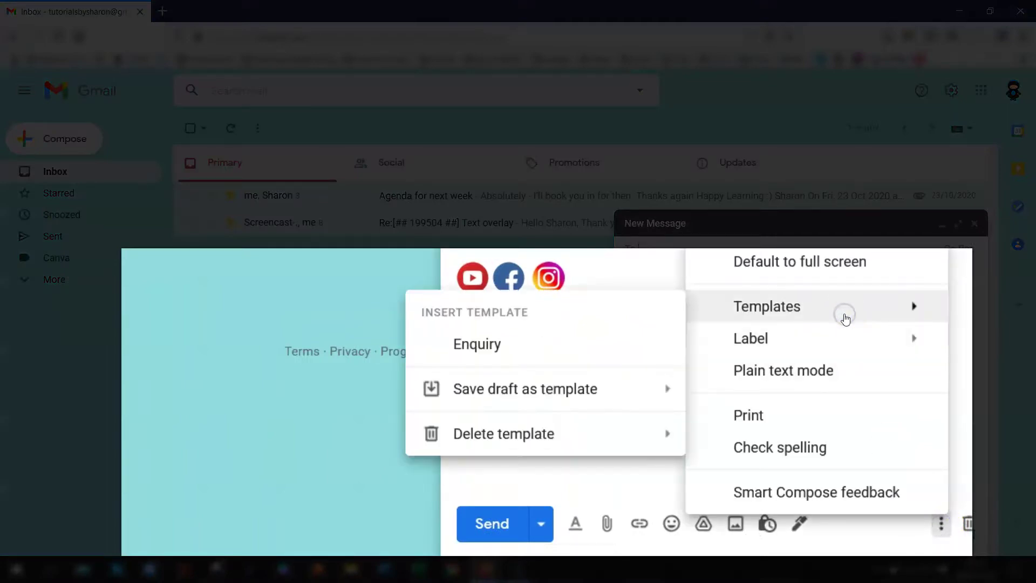
{"action": "mouse_move", "coordinate": [537, 435]}
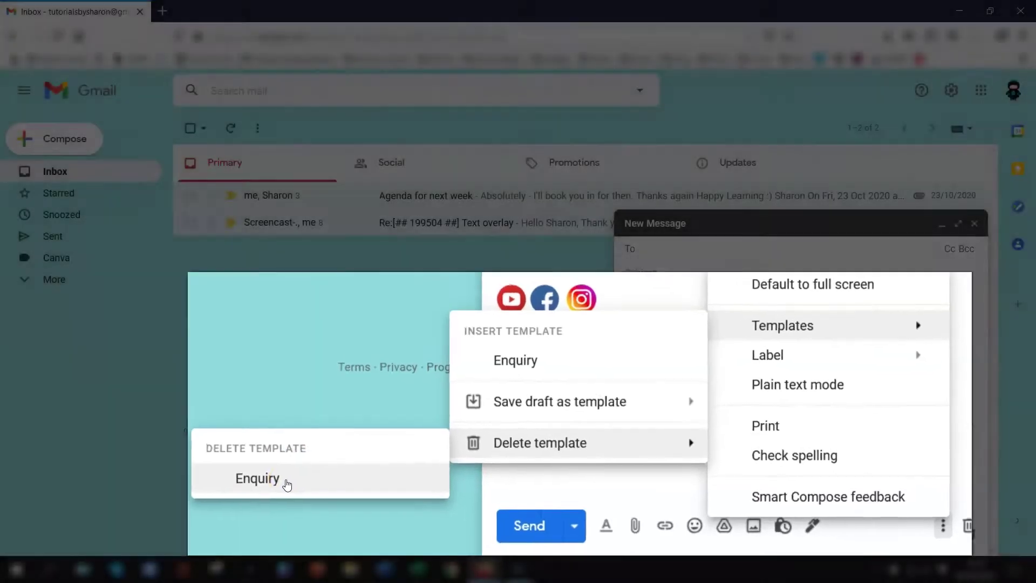
{"action": "left_click", "coordinate": [229, 478]}
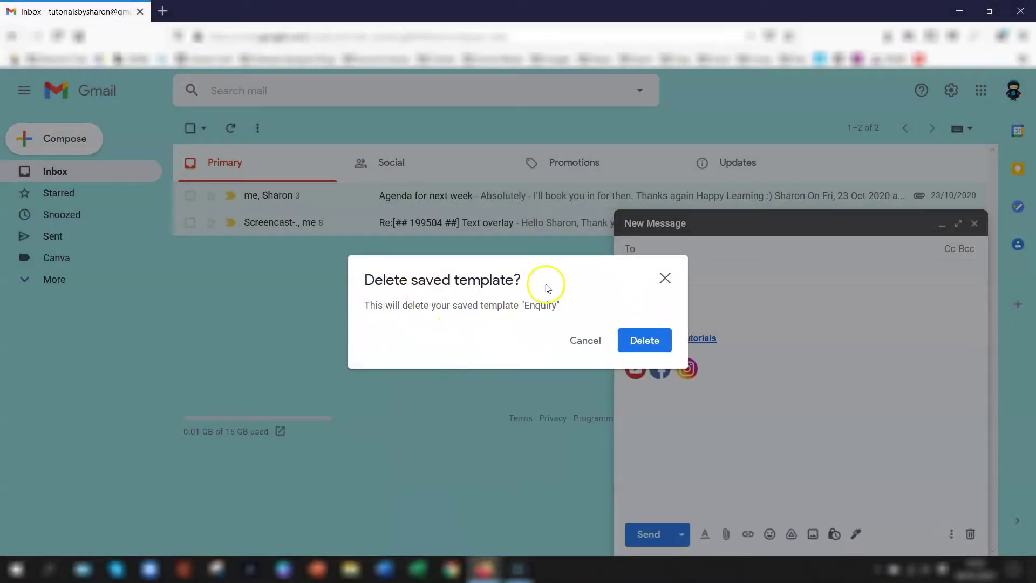
{"action": "left_click", "coordinate": [644, 345]}
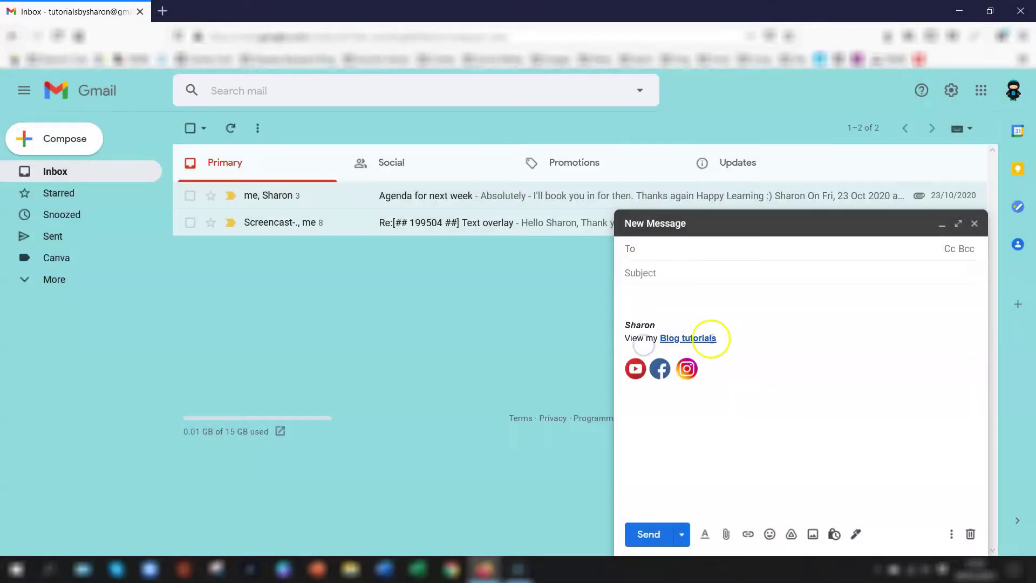
{"action": "left_click", "coordinate": [970, 534]}
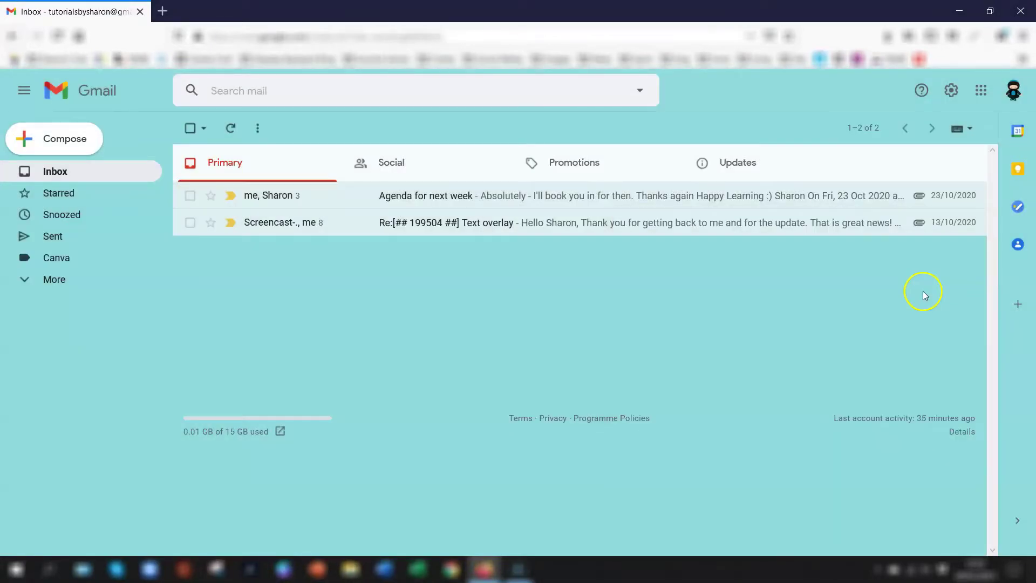